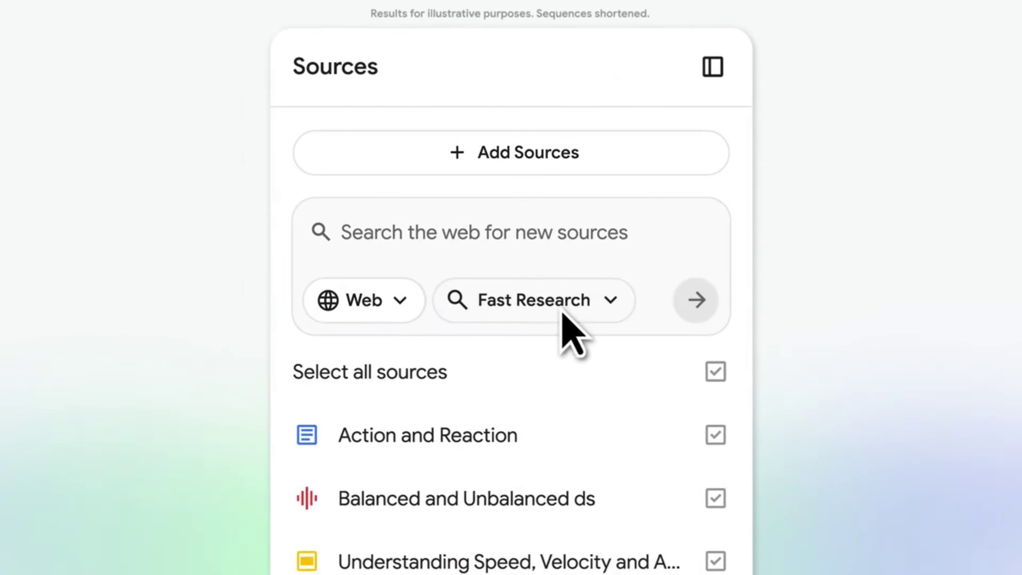
Run a Deep Research web search for 'Latest breakthroughs in quantum physics'
{"action": "left_click", "coordinate": [228, 154]}
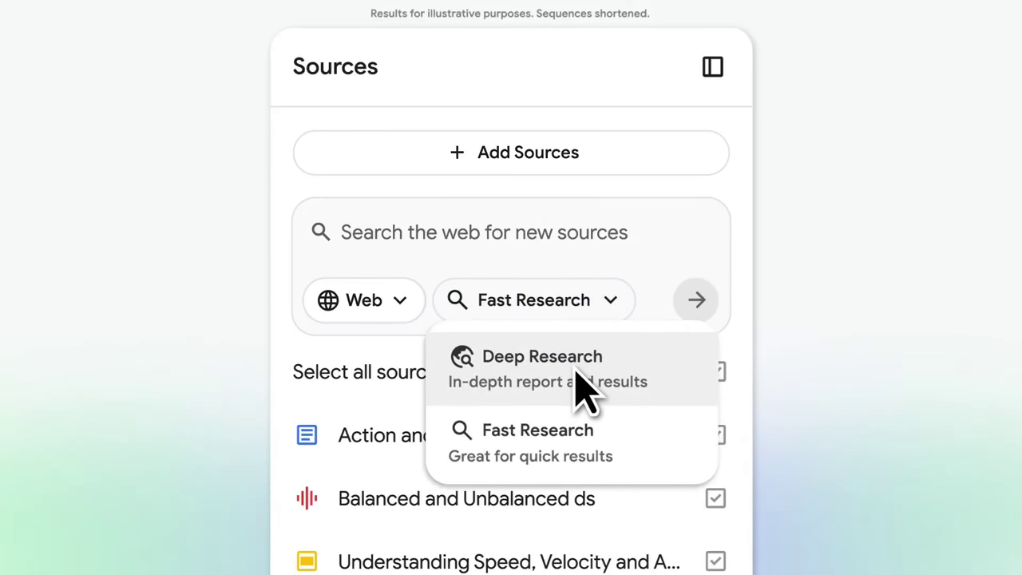
{"action": "left_click", "coordinate": [576, 372]}
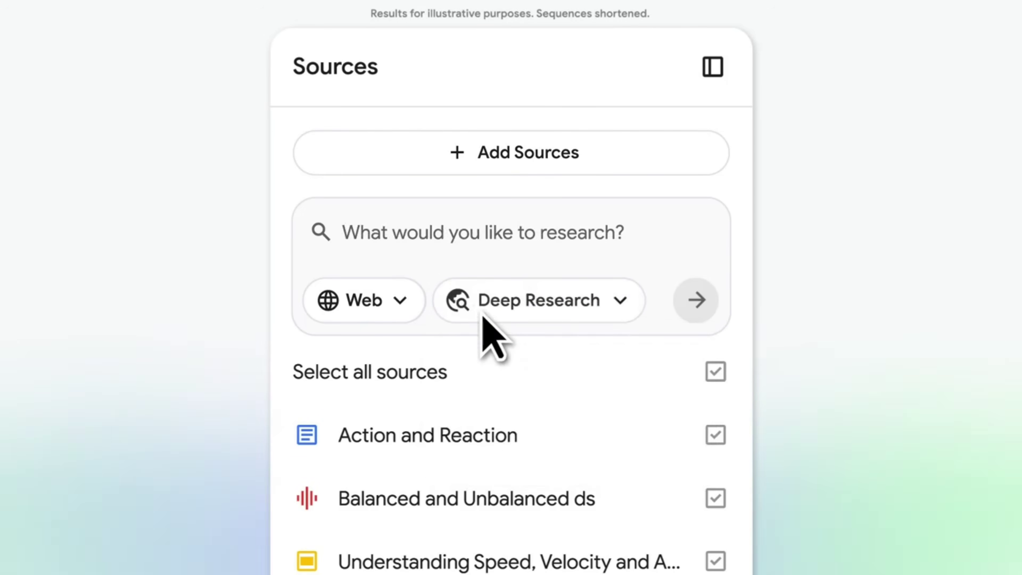
{"action": "left_click", "coordinate": [344, 235]}
{"action": "type", "text": "Latest breakthroughs in quantum"}
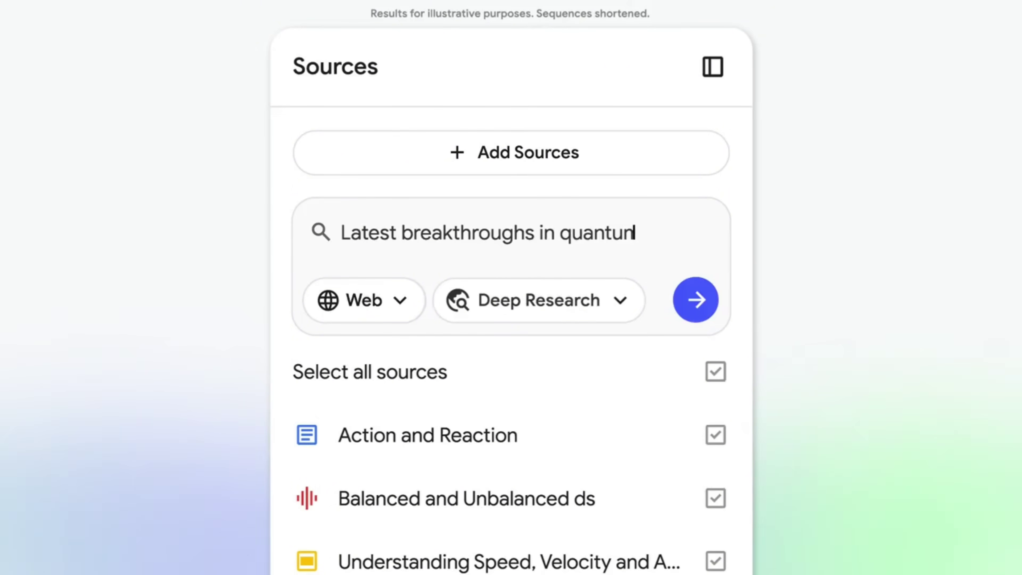
{"action": "type", "text": " physics"}
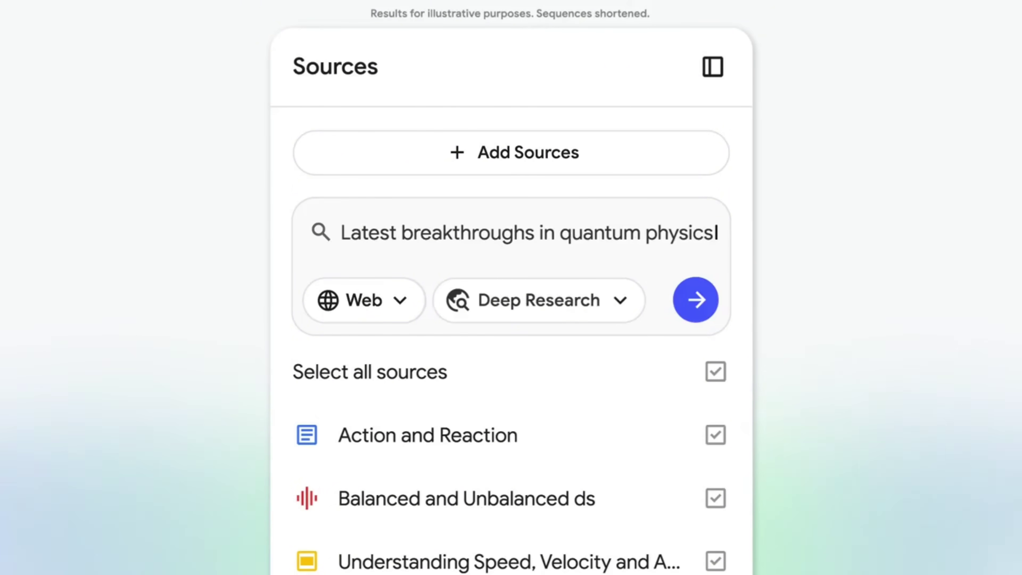
{"action": "left_click", "coordinate": [697, 303]}
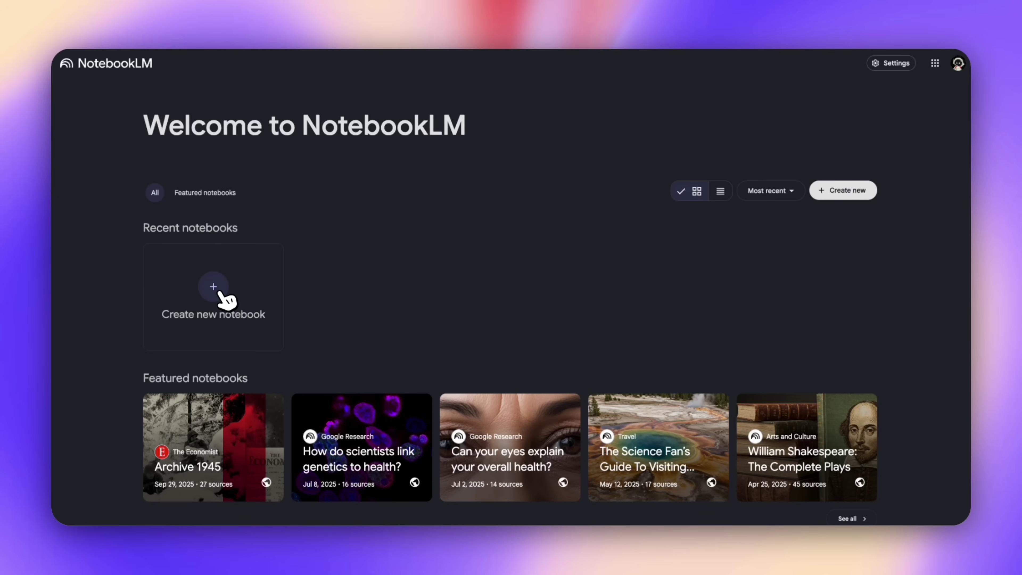
Create a new notebook and dismiss the Add sources dialog, leaving it with 0 sources
{"action": "left_click", "coordinate": [214, 287]}
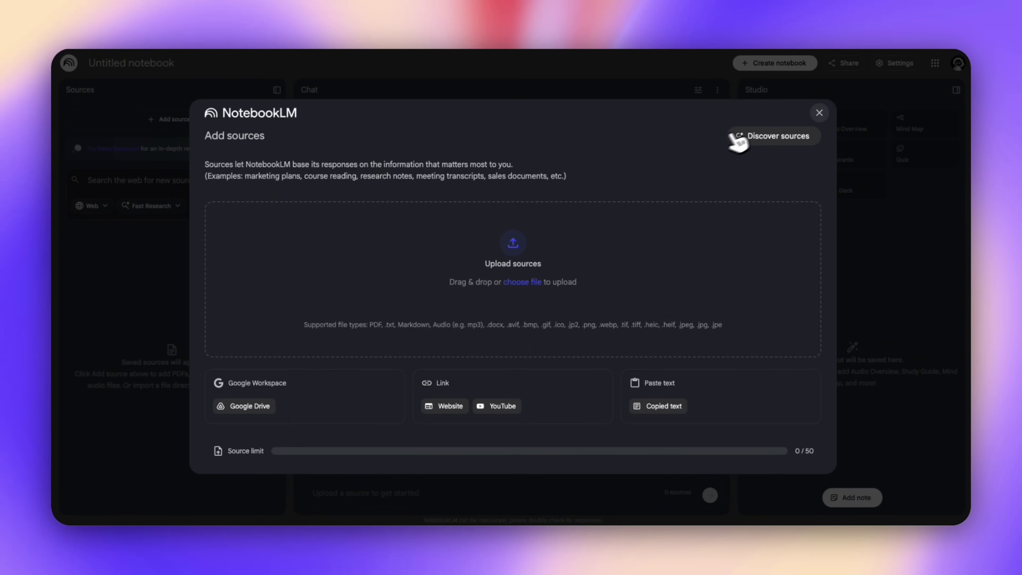
{"action": "left_click", "coordinate": [819, 113]}
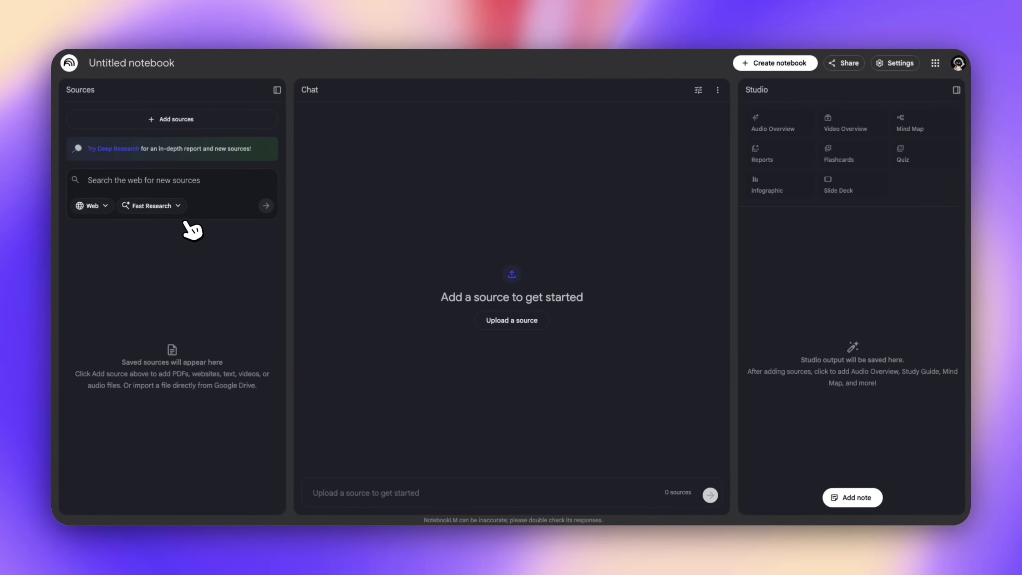
Switch research to Deep Research and rename the notebook 'AI Tools Market Overview 2026'
{"action": "left_click", "coordinate": [160, 206]}
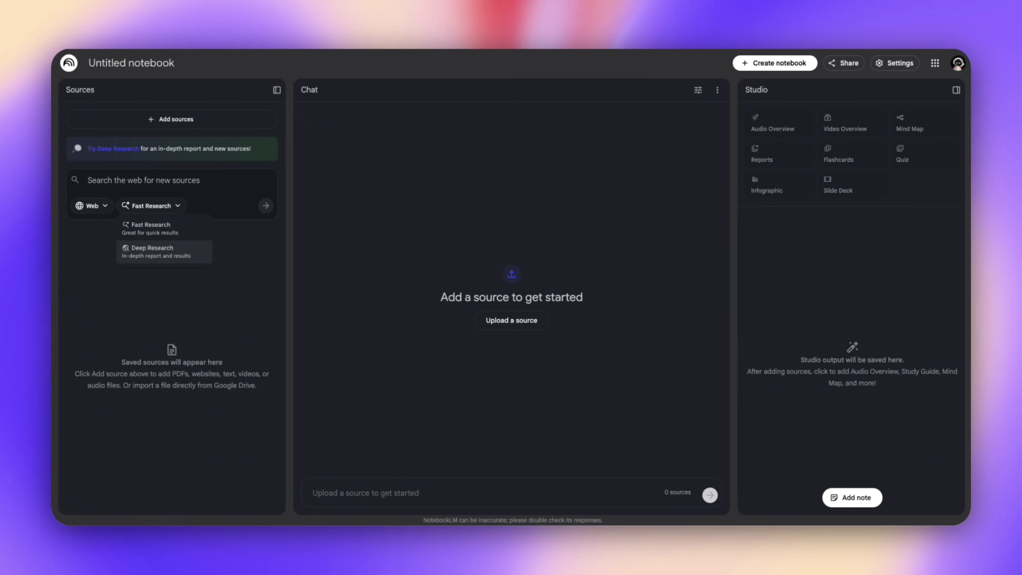
{"action": "left_click", "coordinate": [161, 253]}
{"action": "type", "text": "AI Tools Market Overview 2026"}
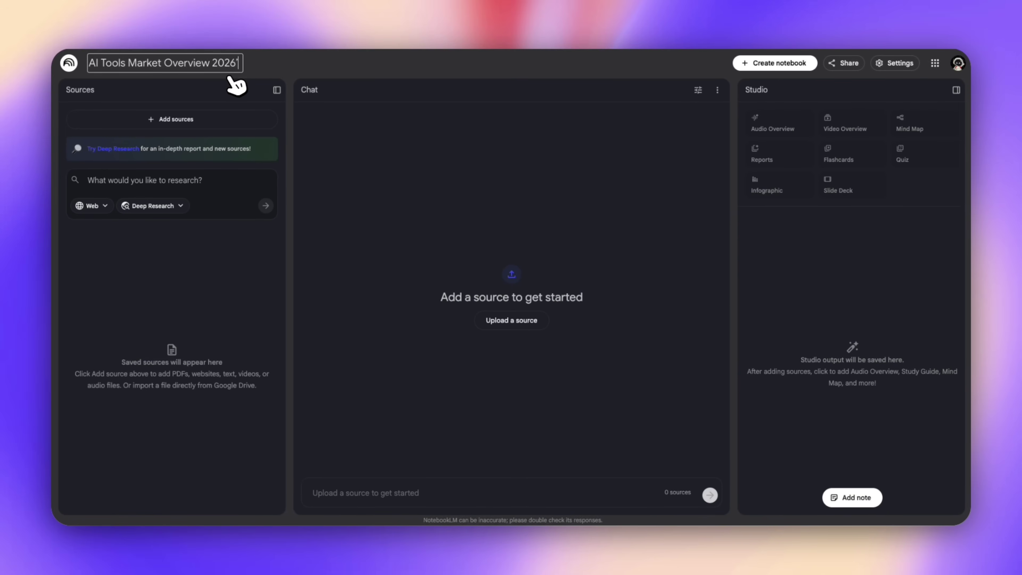
{"action": "key", "text": "Return"}
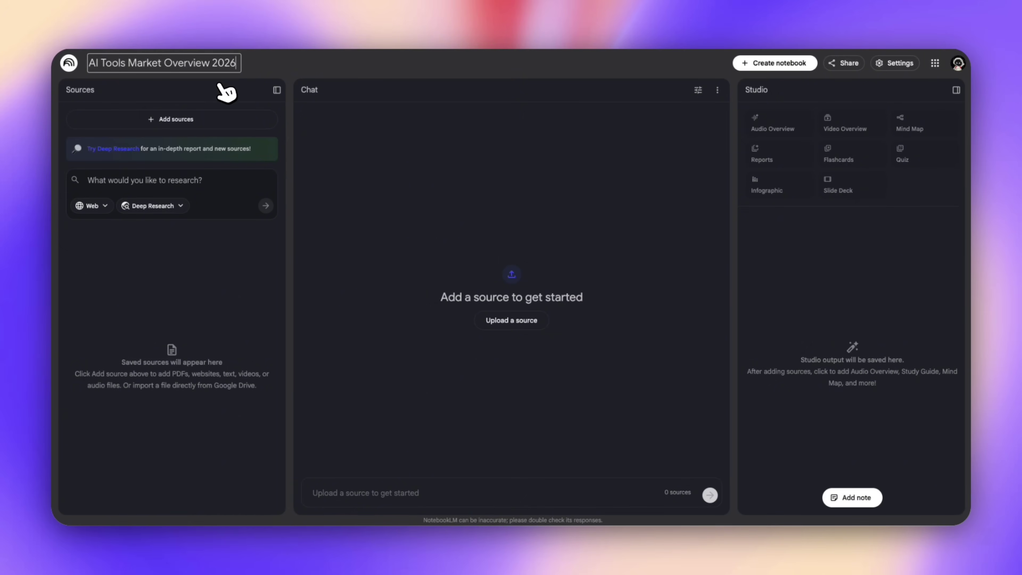
{"action": "left_click", "coordinate": [148, 183]}
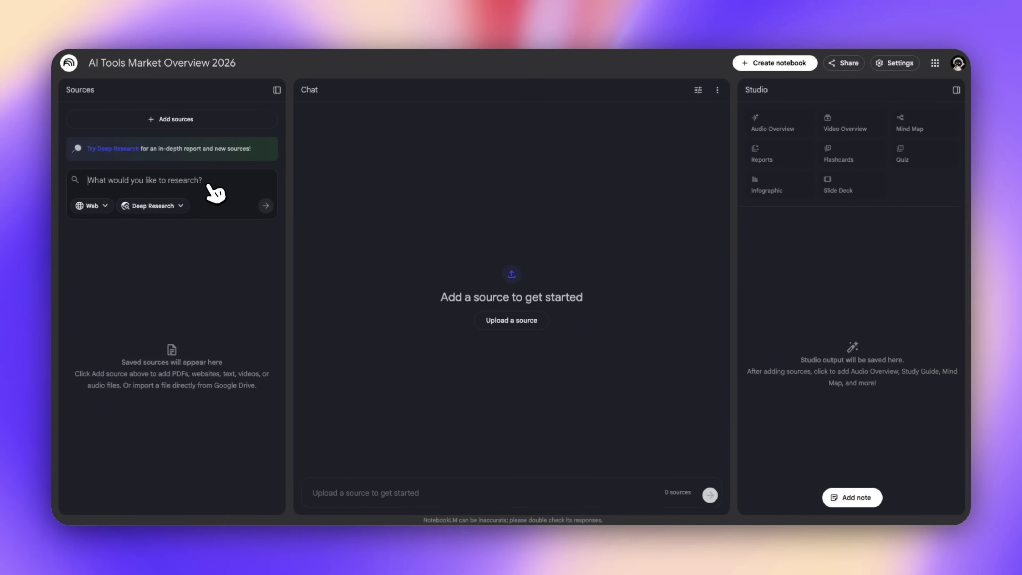
Submit the AI tools market overview query to Deep Research and let it find 44 sources
{"action": "type", "text": "Overview of the AI tools market, key categories, major players, recent trends, and future outlook"}
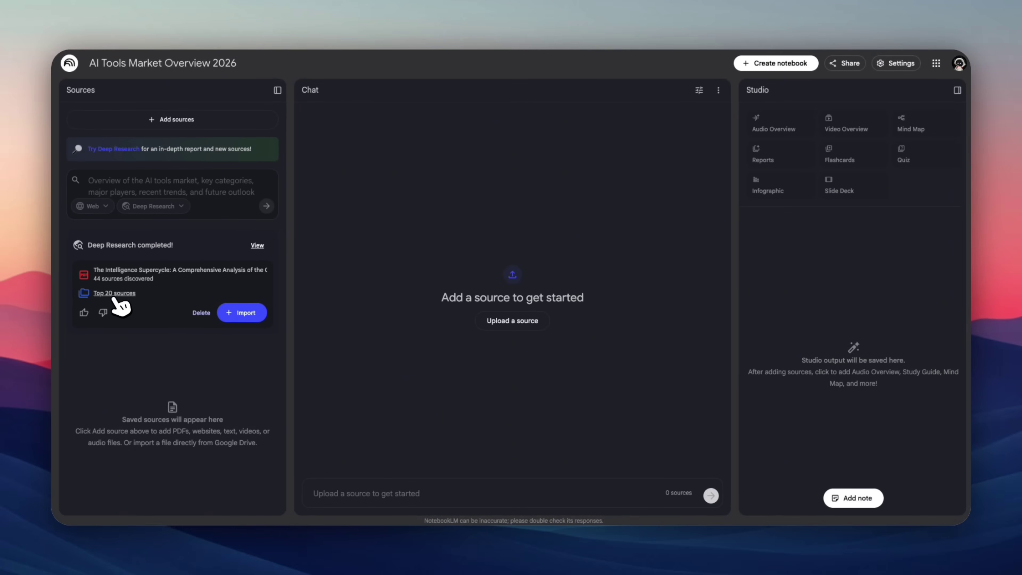
View the 'Intelligence Supercycle' report and review its 20 selected cited sources
{"action": "left_click", "coordinate": [258, 246]}
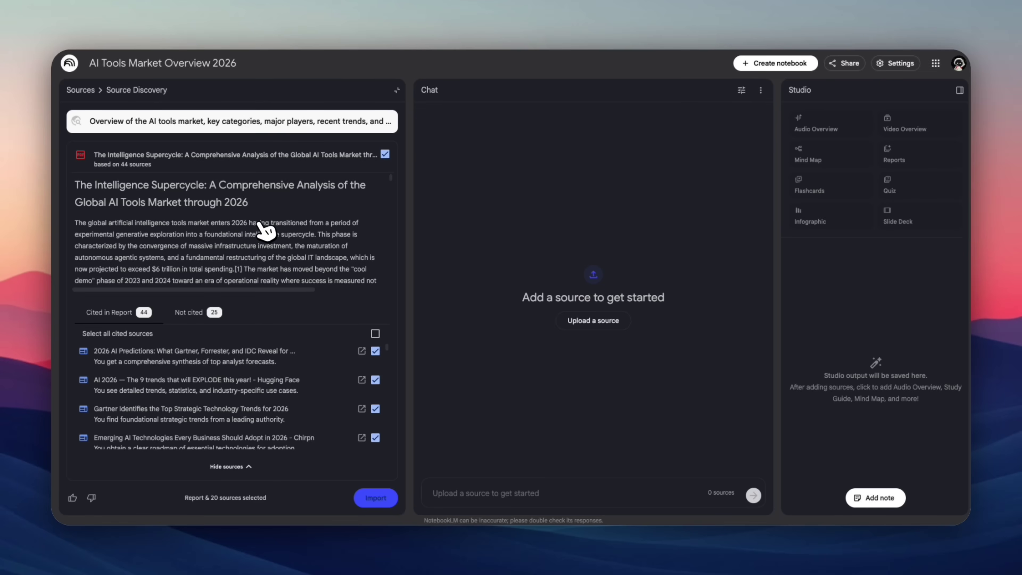
{"action": "scroll", "coordinate": [420, 237], "scroll_direction": "down", "scroll_amount": 2}
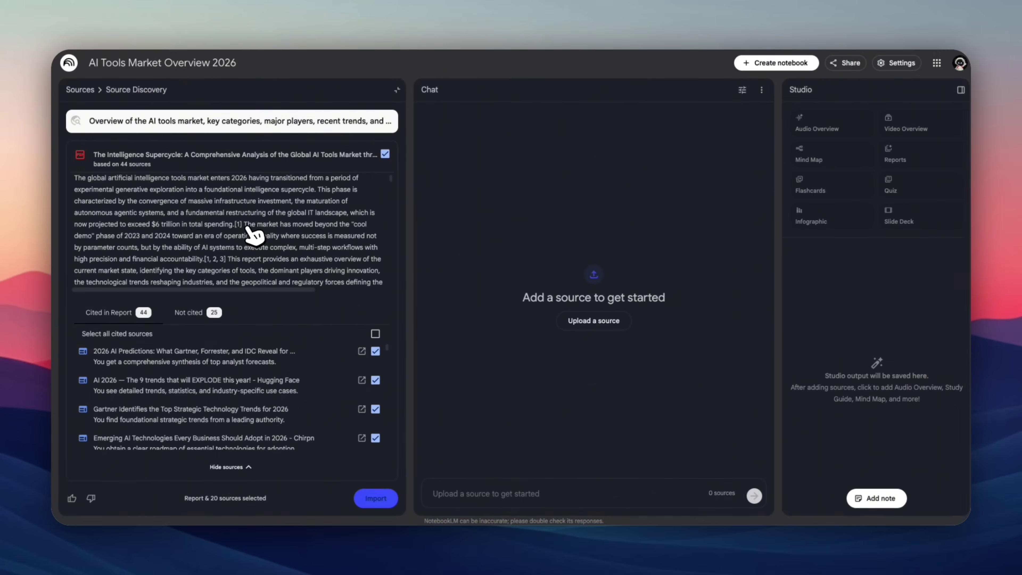
{"action": "scroll", "coordinate": [251, 236], "scroll_direction": "down", "scroll_amount": 3}
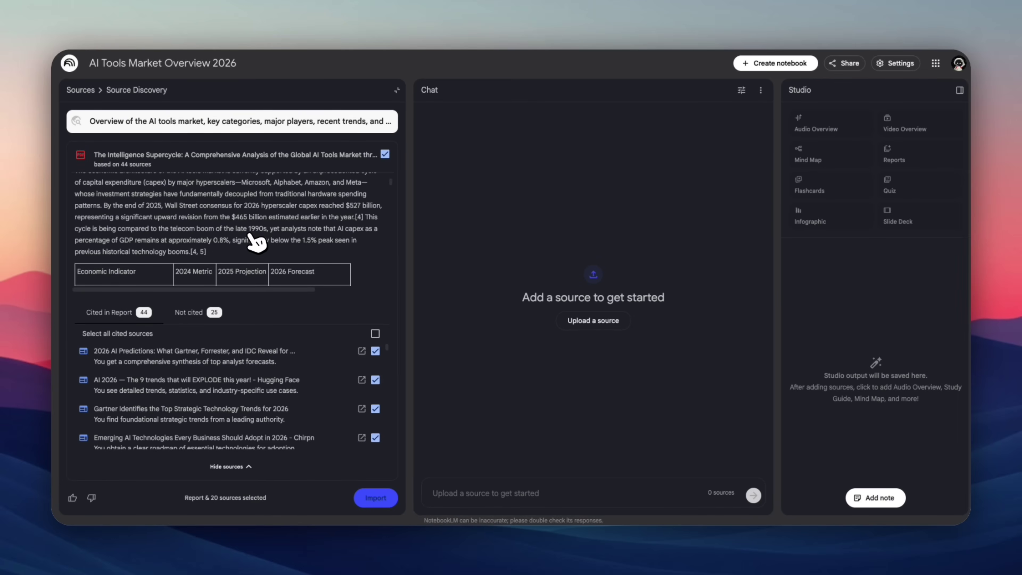
{"action": "scroll", "coordinate": [255, 241], "scroll_direction": "down", "scroll_amount": 3}
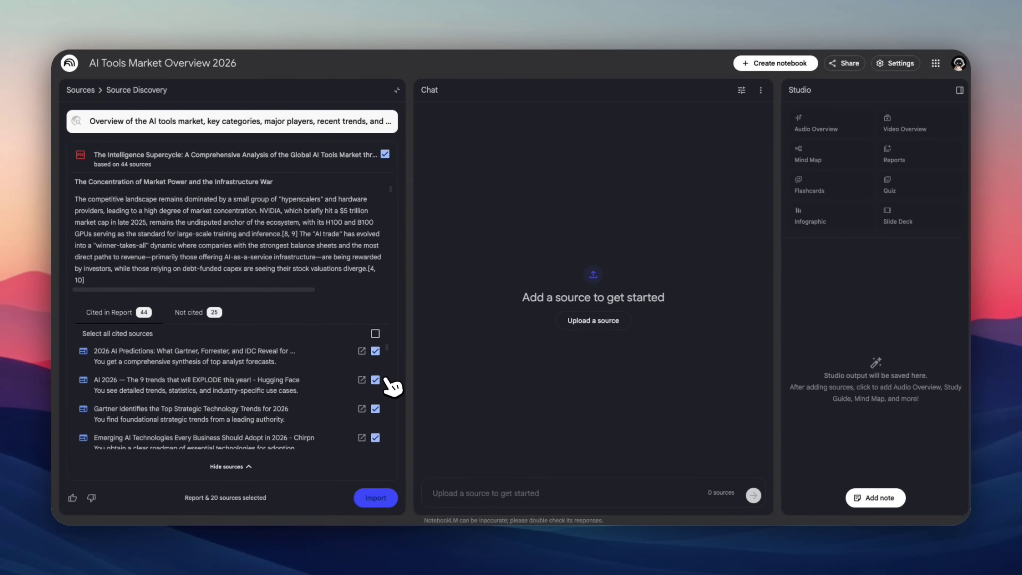
{"action": "scroll", "coordinate": [364, 419], "scroll_direction": "down", "scroll_amount": 1}
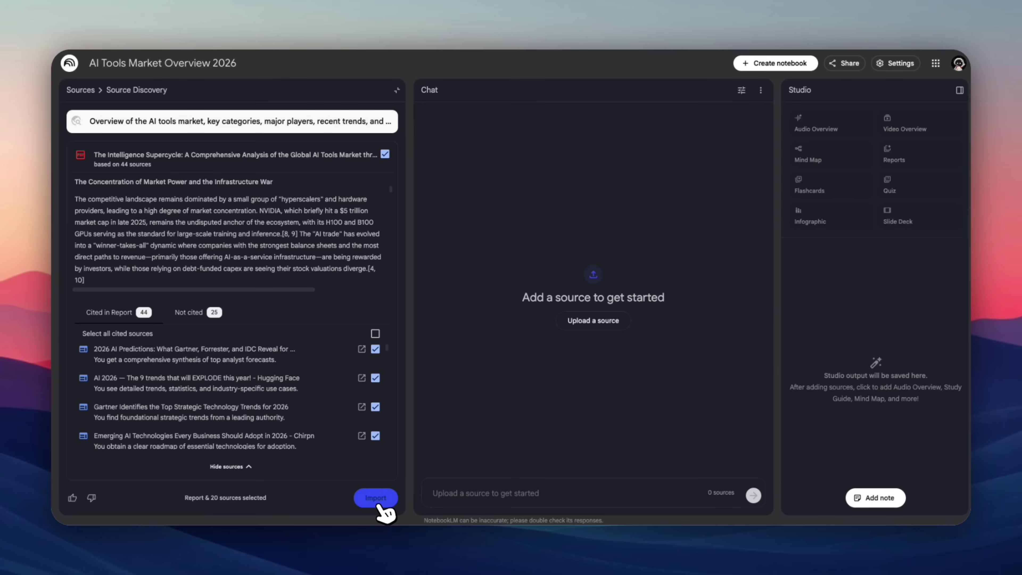
Import the Deep Research report and its sources, bringing the notebook to 21 sources
{"action": "left_click", "coordinate": [376, 499]}
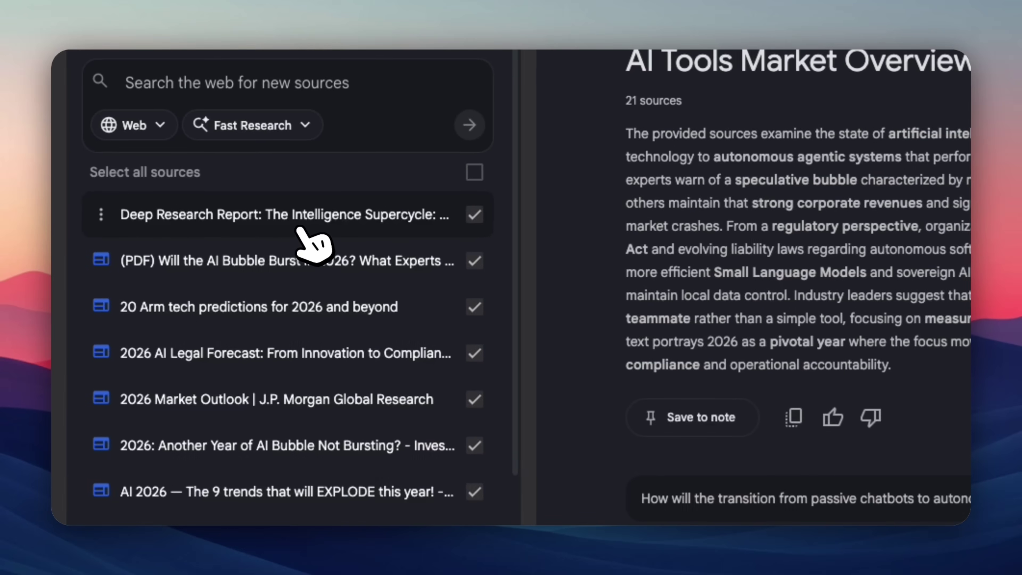
{"action": "left_click", "coordinate": [298, 226]}
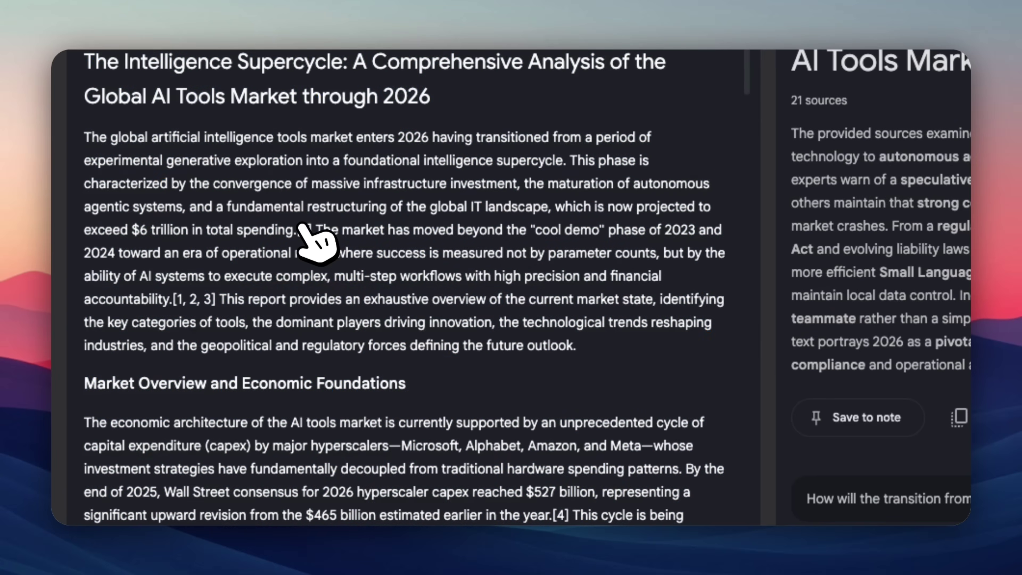
{"action": "scroll", "coordinate": [302, 236], "scroll_direction": "up", "scroll_amount": 5}
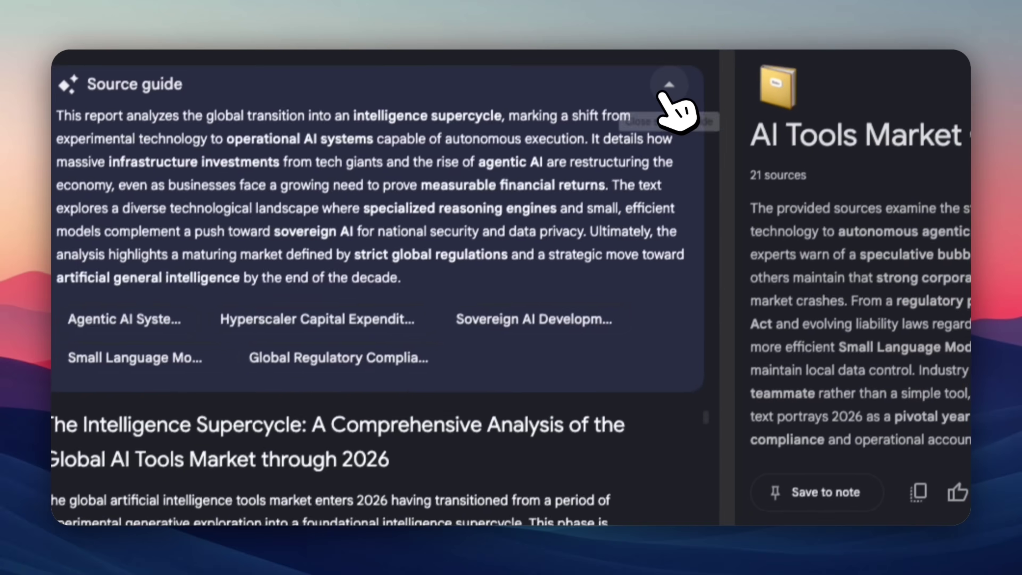
{"action": "left_click", "coordinate": [665, 104]}
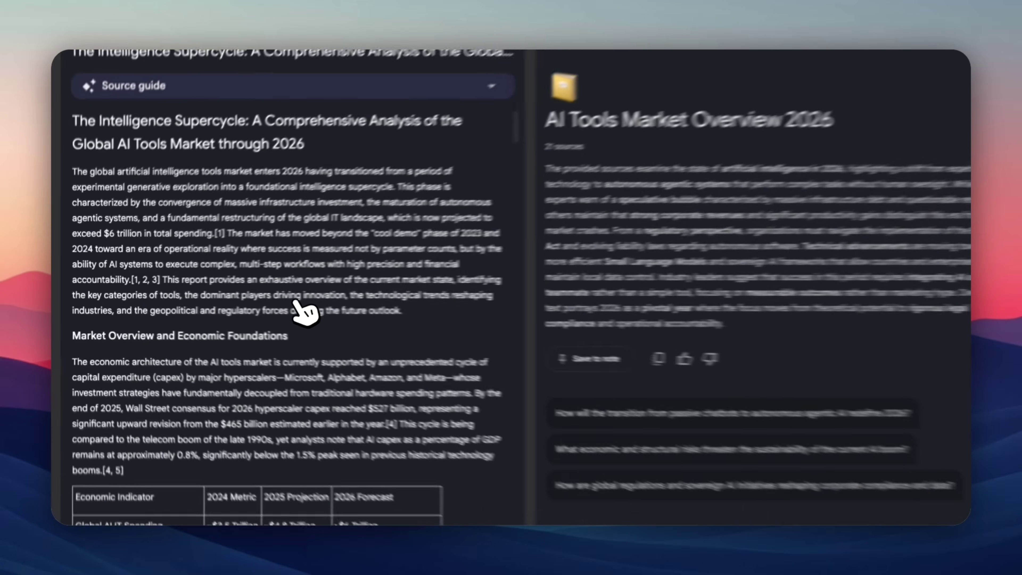
{"action": "scroll", "coordinate": [378, 423], "scroll_direction": "down", "scroll_amount": 2}
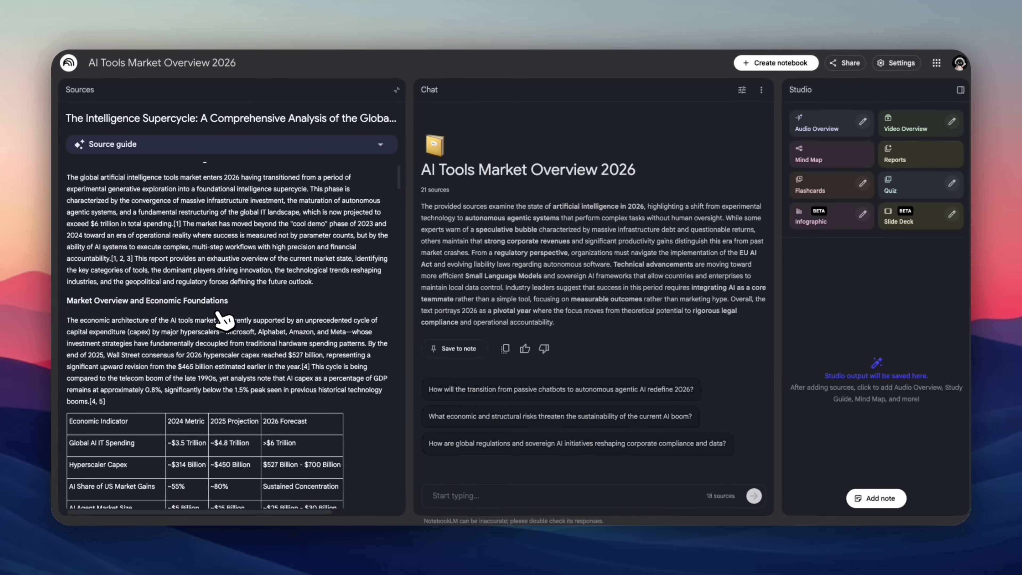
{"action": "scroll", "coordinate": [245, 320], "scroll_direction": "down", "scroll_amount": 1}
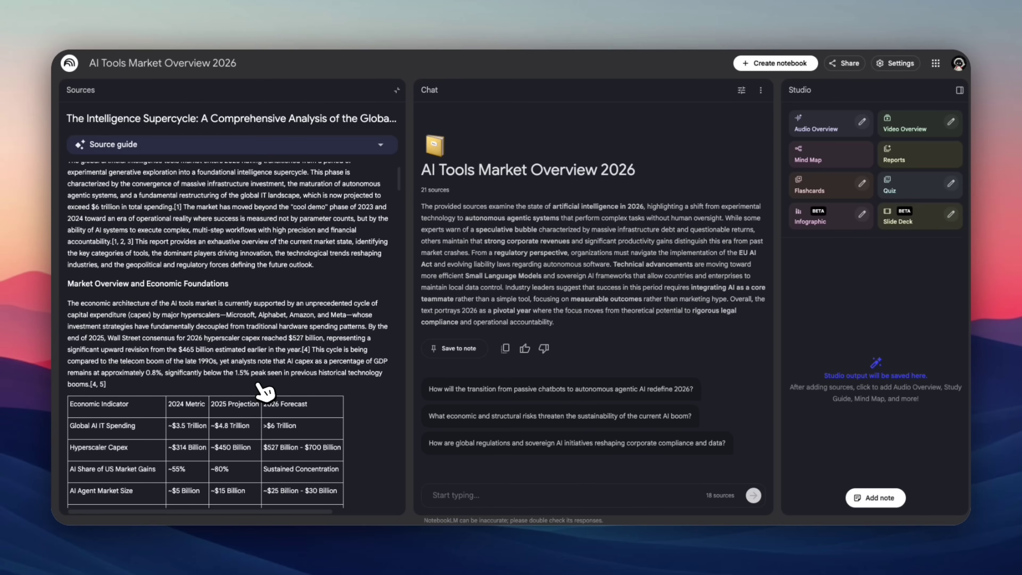
{"action": "scroll", "coordinate": [262, 390], "scroll_direction": "down", "scroll_amount": 20}
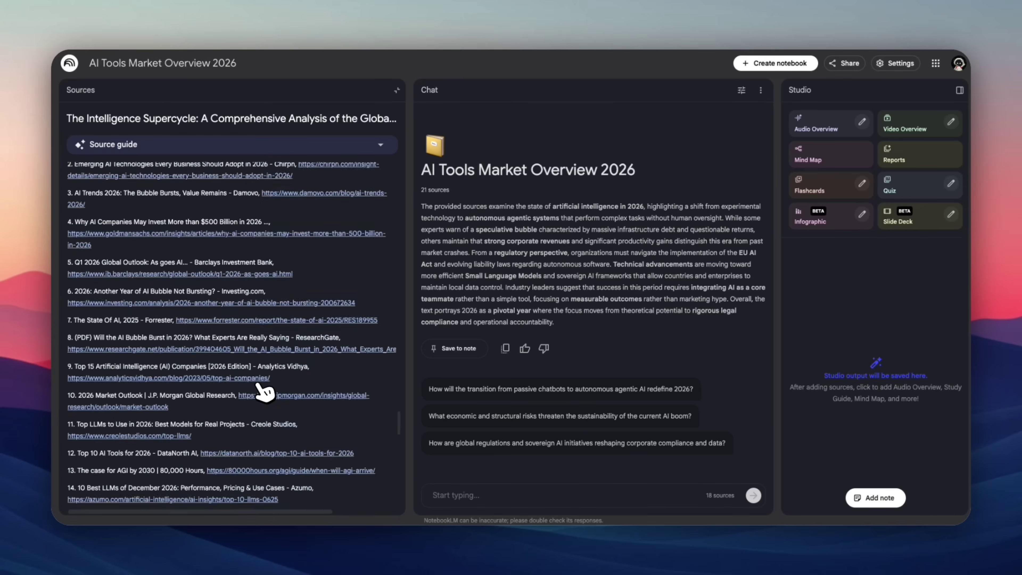
{"action": "scroll", "coordinate": [262, 390], "scroll_direction": "down", "scroll_amount": 10}
{"action": "scroll", "coordinate": [264, 391], "scroll_direction": "up", "scroll_amount": 20}
{"action": "scroll", "coordinate": [167, 310], "scroll_direction": "up", "scroll_amount": 15}
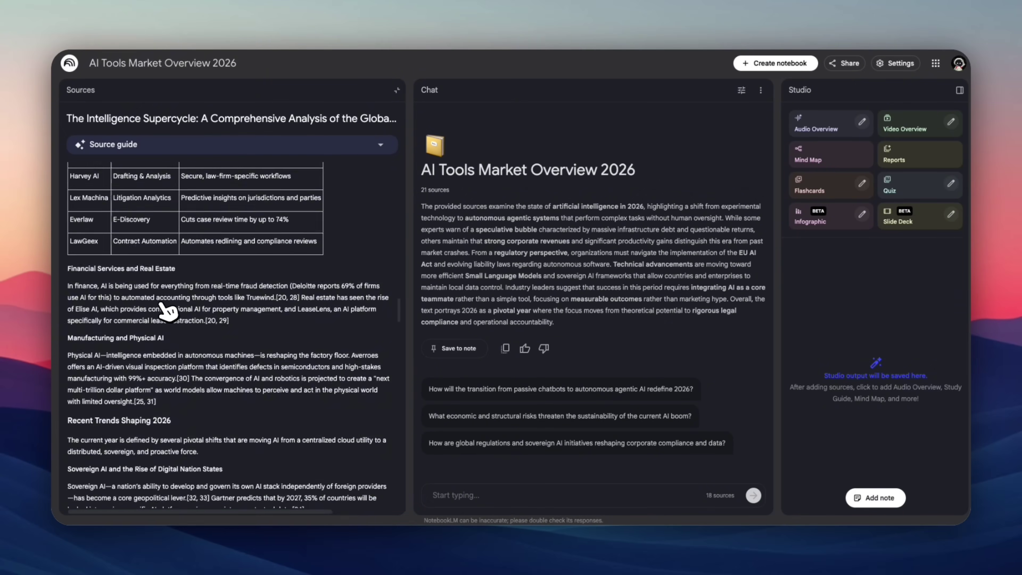
{"action": "scroll", "coordinate": [167, 310], "scroll_direction": "up", "scroll_amount": 10}
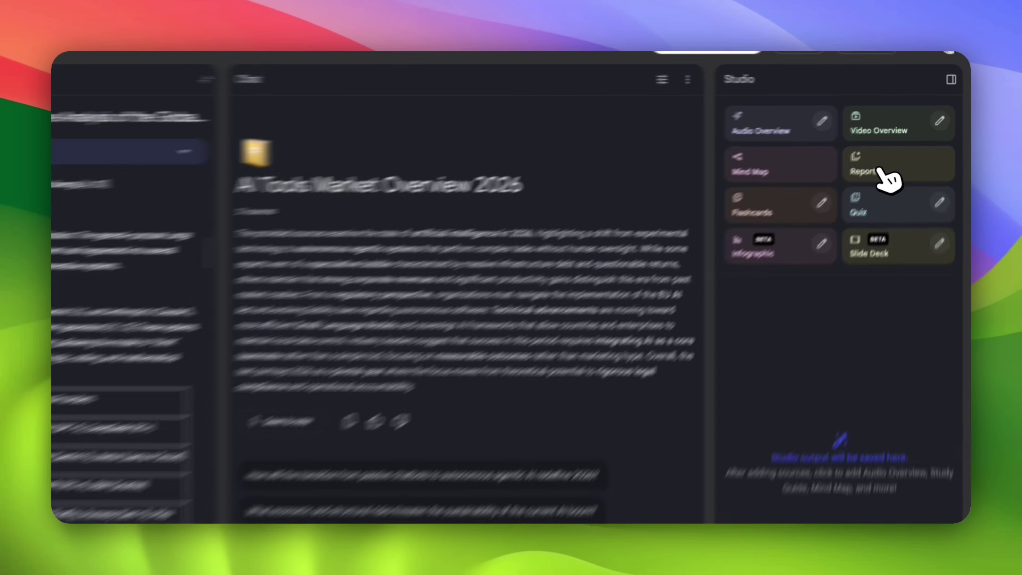
Open the Create report dialog from the Studio panel's Reports tile
{"action": "left_click", "coordinate": [903, 161]}
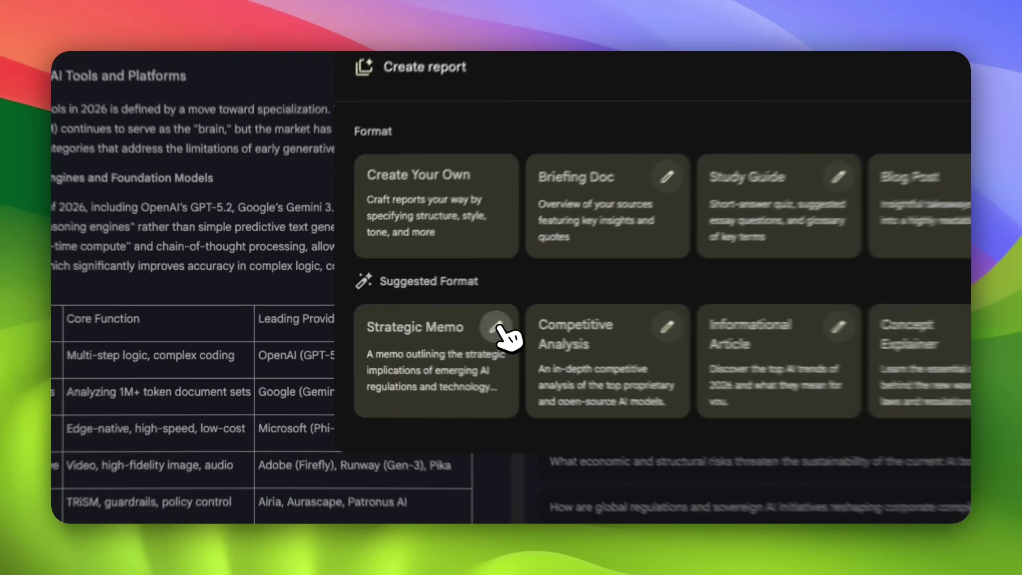
Choose the Strategic Memo format in English and review its senior-leadership description
{"action": "left_click", "coordinate": [396, 335]}
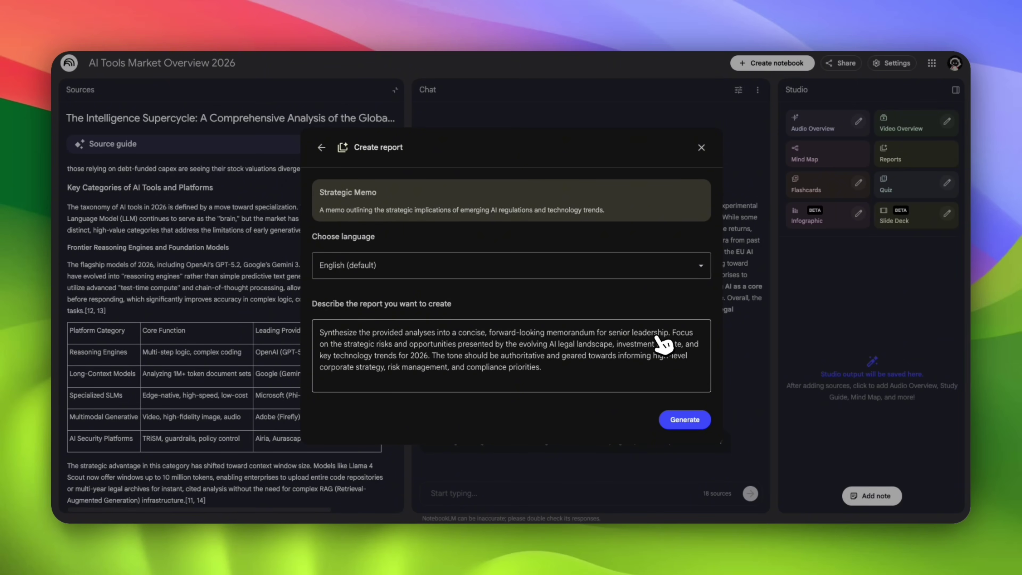
{"action": "left_click", "coordinate": [578, 371]}
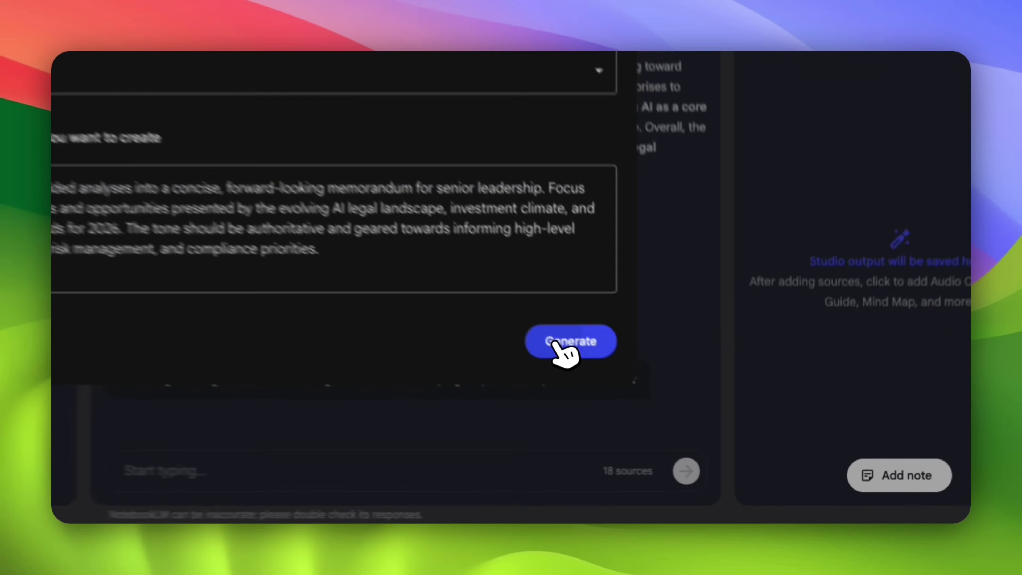
Generate the Strategic Memo, then set up a Short slide deck and begin its description
{"action": "left_click", "coordinate": [680, 421]}
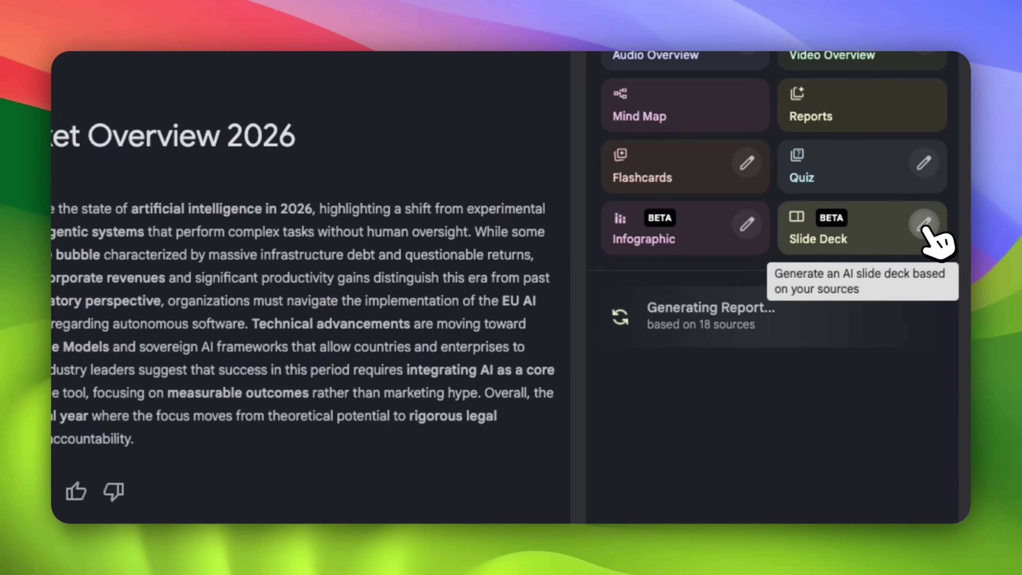
{"action": "left_click", "coordinate": [925, 224]}
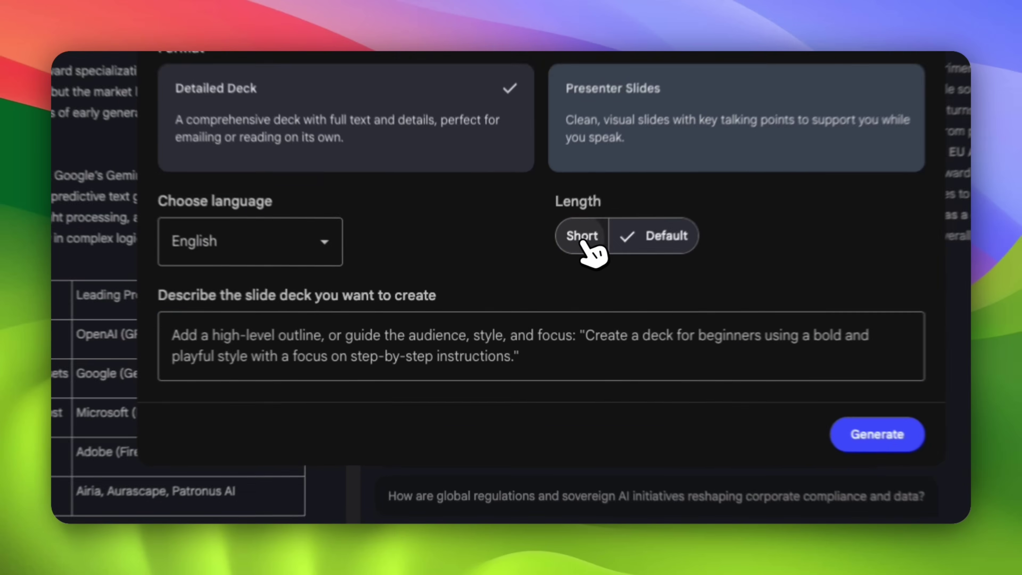
{"action": "left_click", "coordinate": [583, 237]}
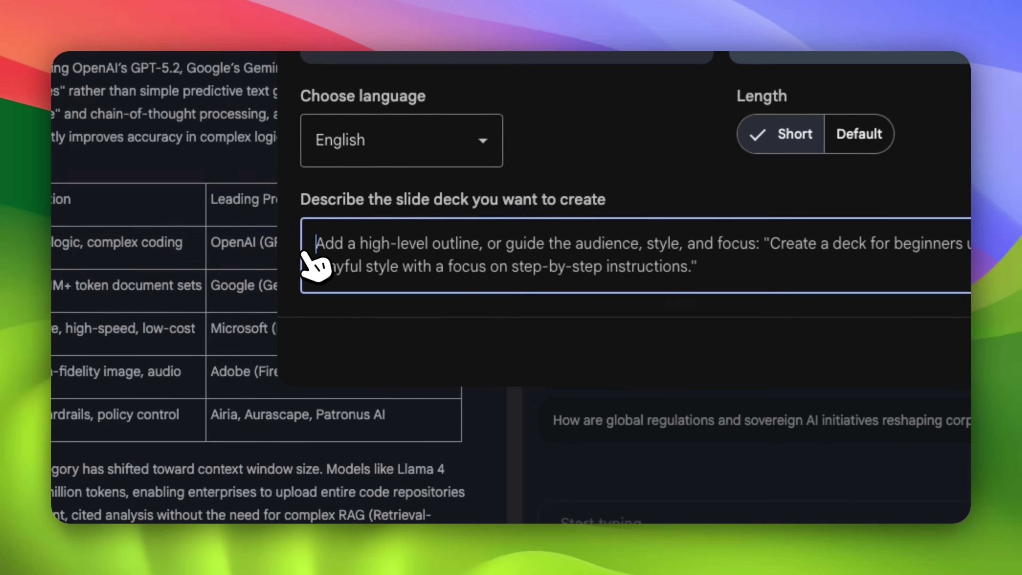
{"action": "left_click", "coordinate": [306, 354]}
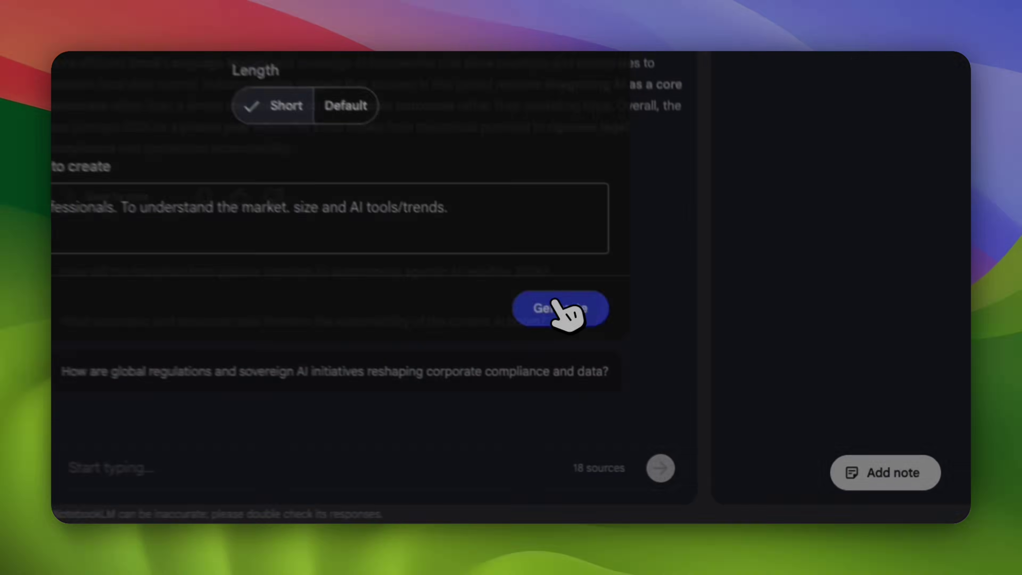
Generate the slide deck plus an English, landscape, standard-detail infographic for students
{"action": "left_click", "coordinate": [696, 407]}
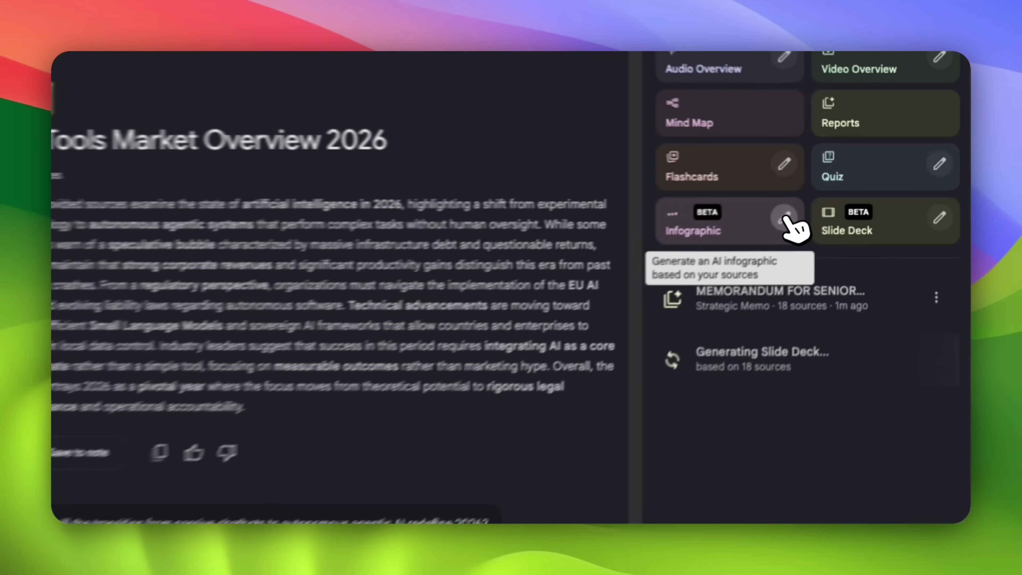
{"action": "left_click", "coordinate": [859, 214]}
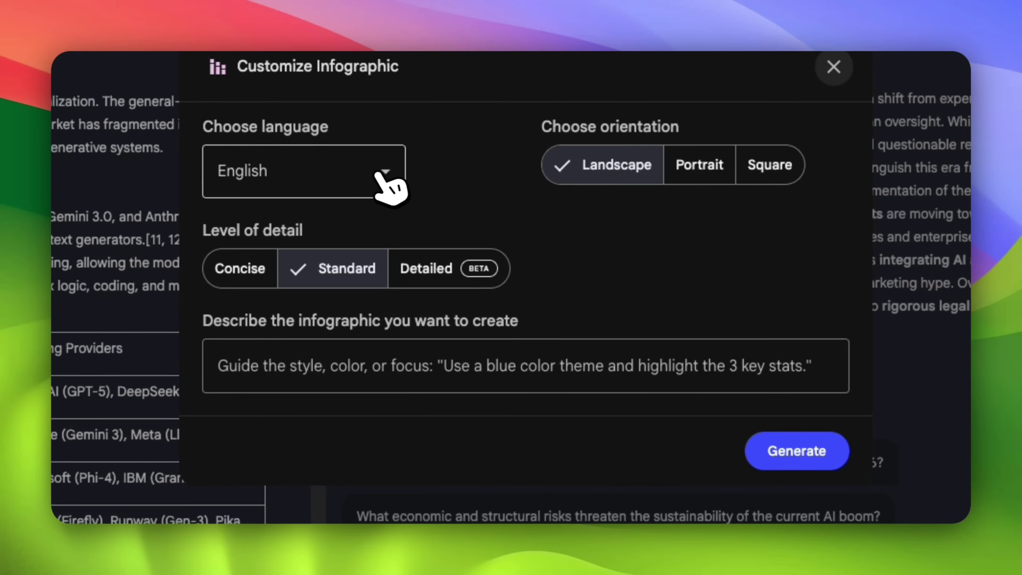
{"action": "left_click", "coordinate": [115, 228]}
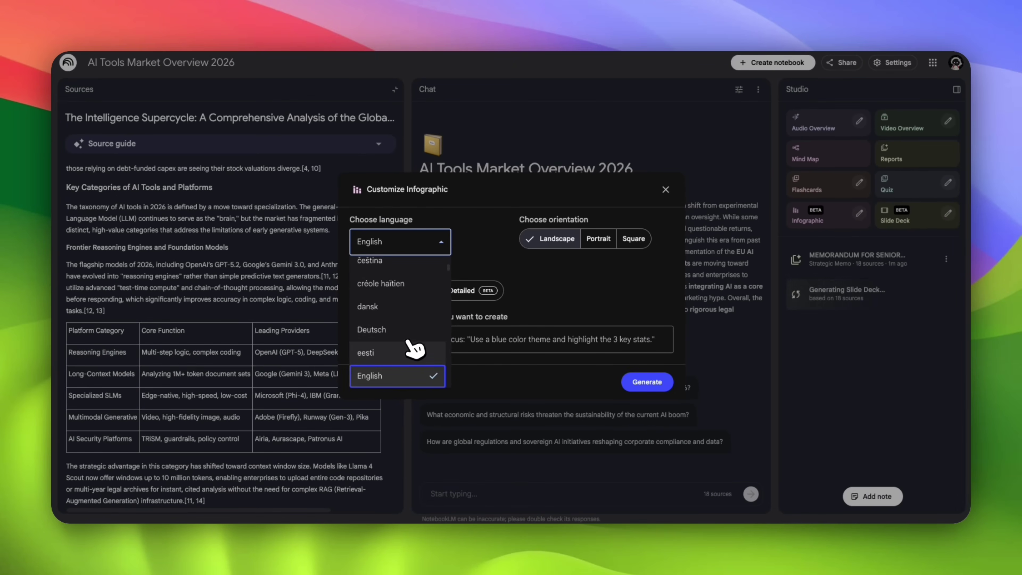
{"action": "scroll", "coordinate": [413, 322], "scroll_direction": "up", "scroll_amount": 3}
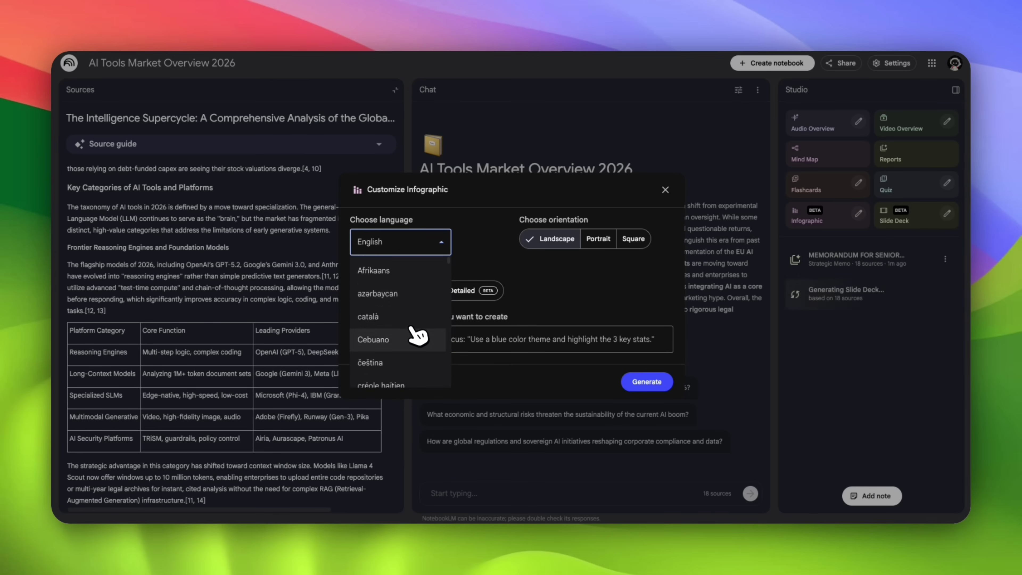
{"action": "scroll", "coordinate": [418, 338], "scroll_direction": "down", "scroll_amount": 10}
{"action": "left_click", "coordinate": [482, 253]}
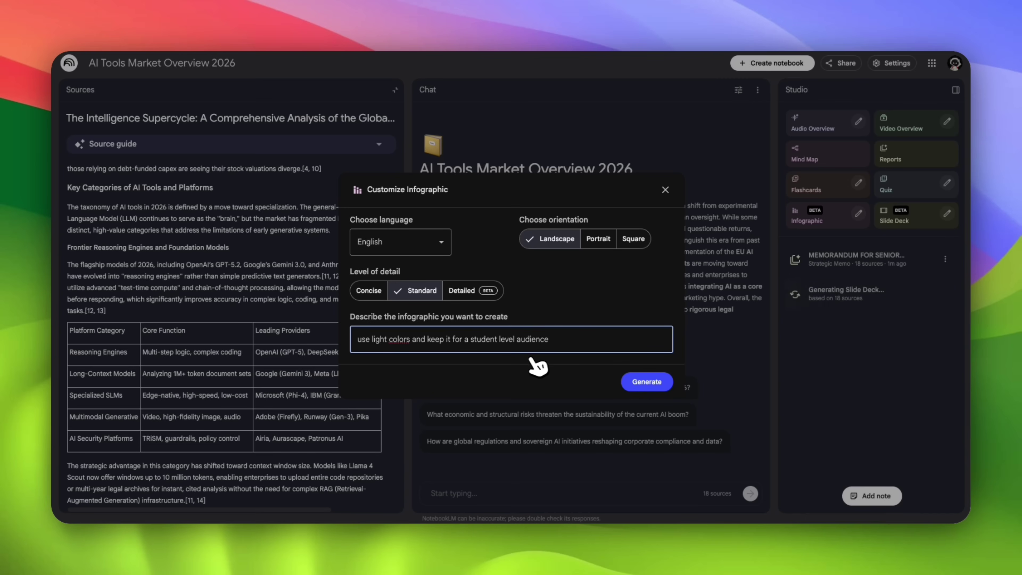
{"action": "left_click", "coordinate": [575, 304]}
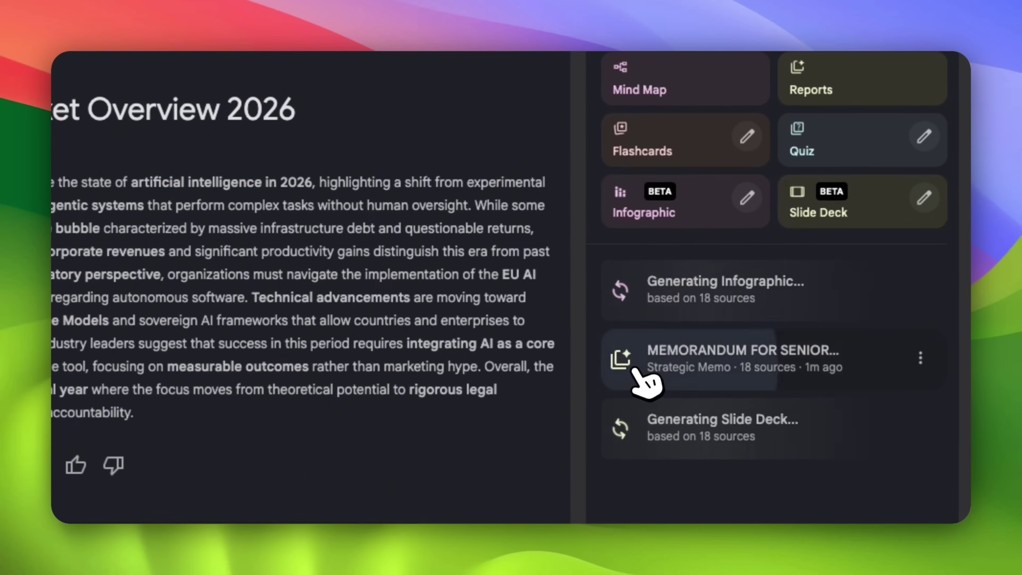
Open the senior leadership memo report in Studio and read down through it
{"action": "left_click", "coordinate": [636, 371]}
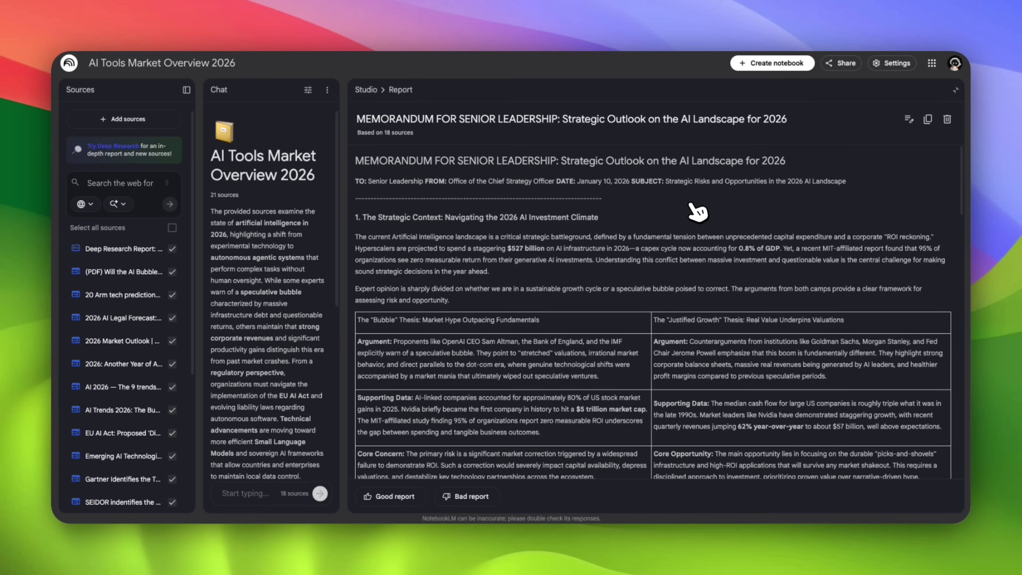
{"action": "scroll", "coordinate": [698, 212], "scroll_direction": "down", "scroll_amount": 1}
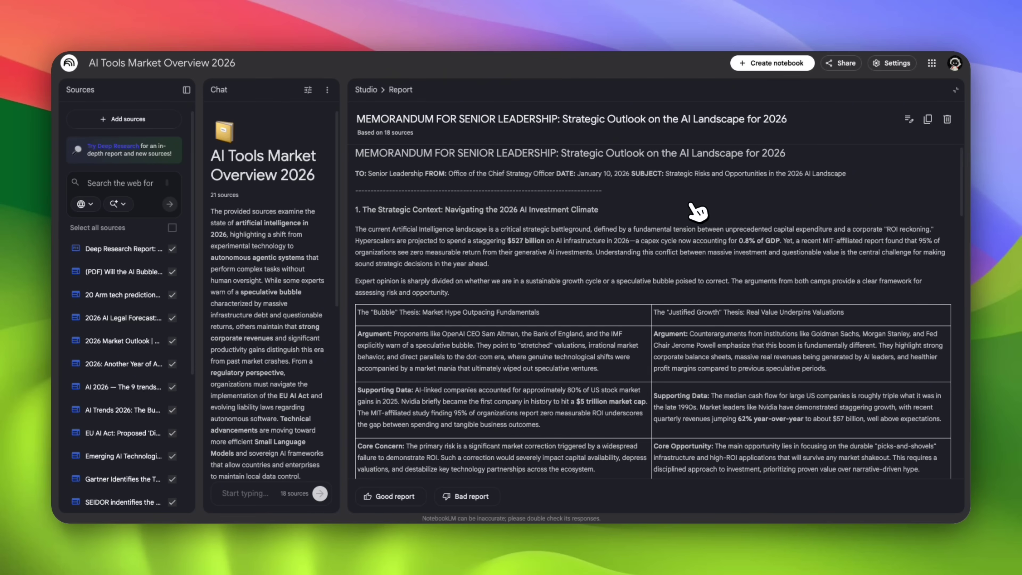
{"action": "scroll", "coordinate": [698, 211], "scroll_direction": "down", "scroll_amount": 5}
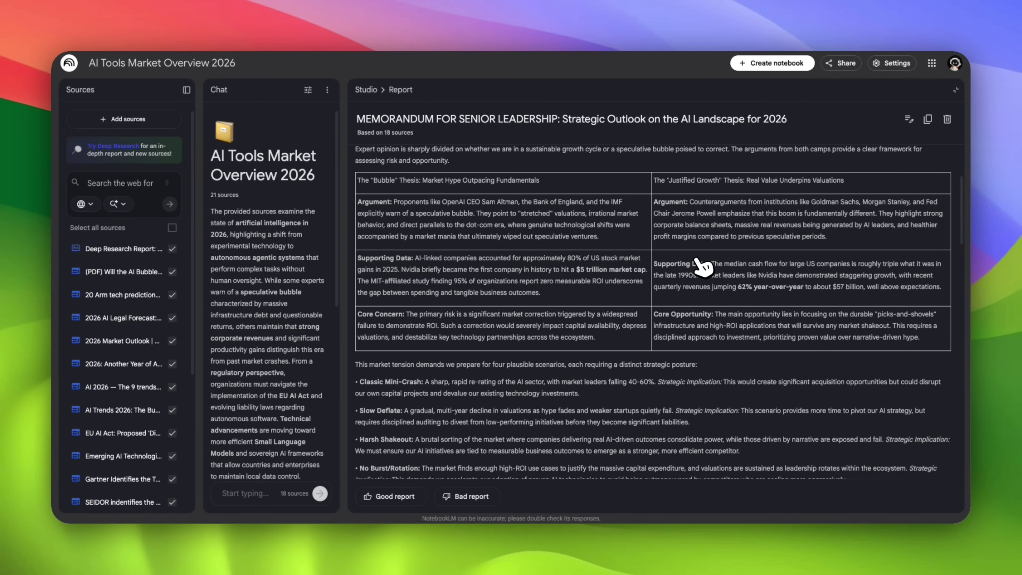
{"action": "scroll", "coordinate": [571, 340], "scroll_direction": "down", "scroll_amount": 5}
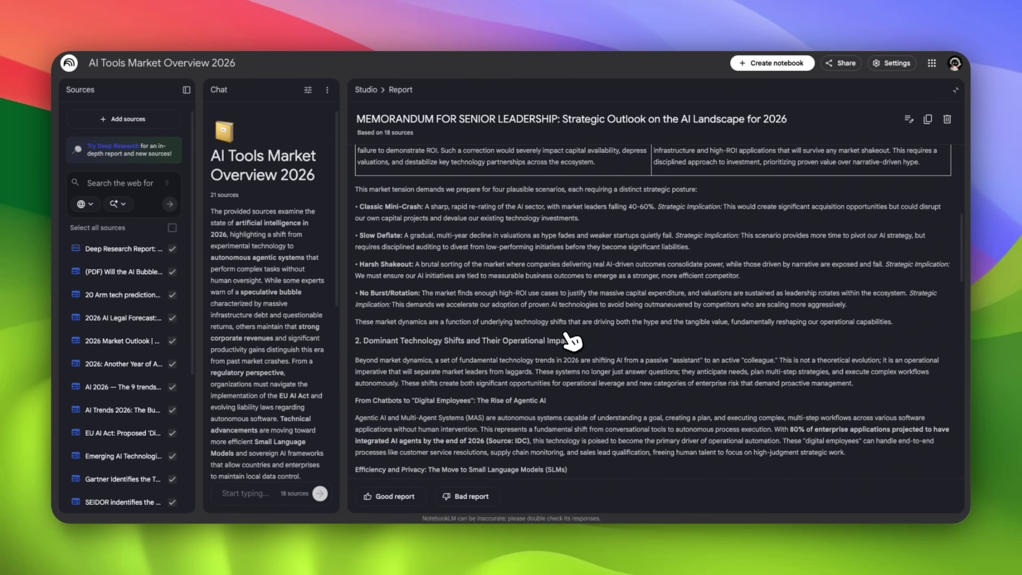
{"action": "scroll", "coordinate": [571, 341], "scroll_direction": "down", "scroll_amount": 2}
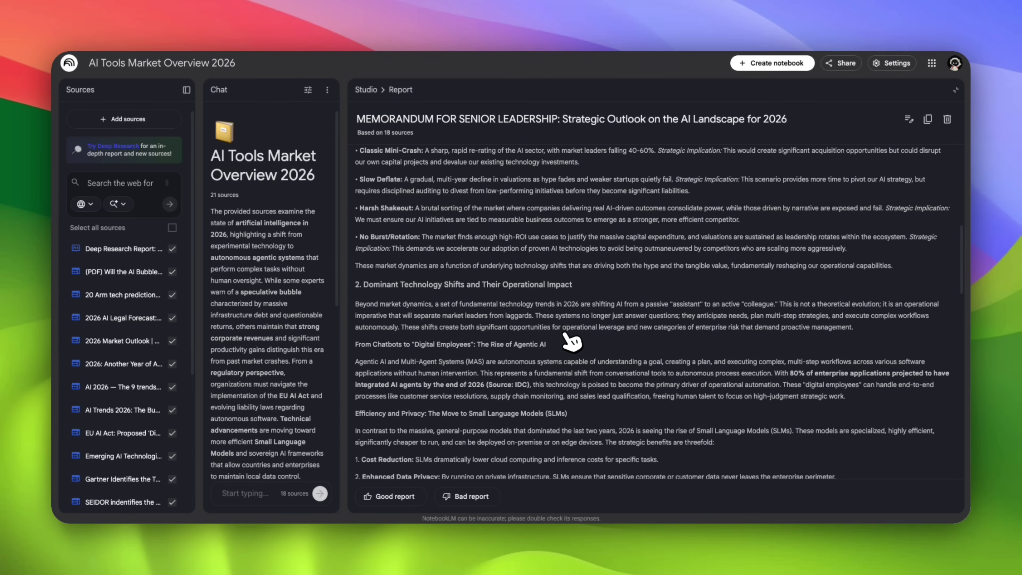
{"action": "scroll", "coordinate": [571, 340], "scroll_direction": "down", "scroll_amount": 1}
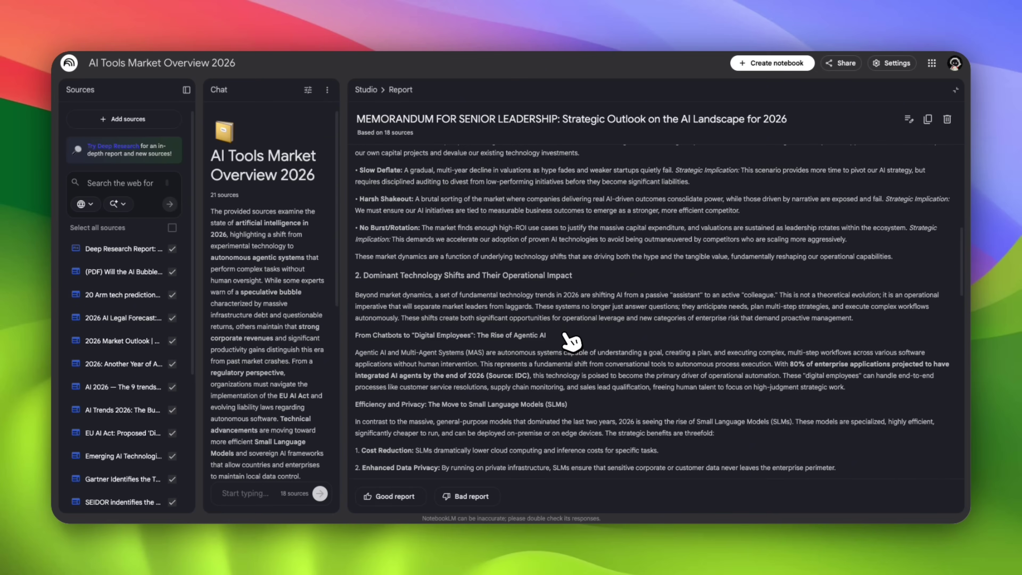
{"action": "scroll", "coordinate": [572, 340], "scroll_direction": "down", "scroll_amount": 8}
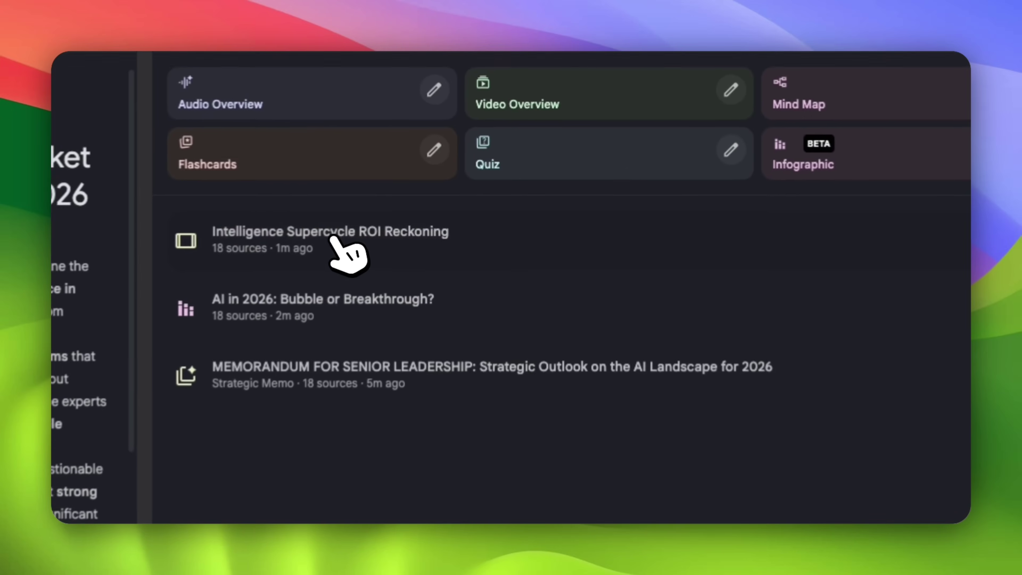
Open the 'Intelligence Supercycle ROI Reckoning' slide deck and advance to slide 5
{"action": "left_click", "coordinate": [335, 238]}
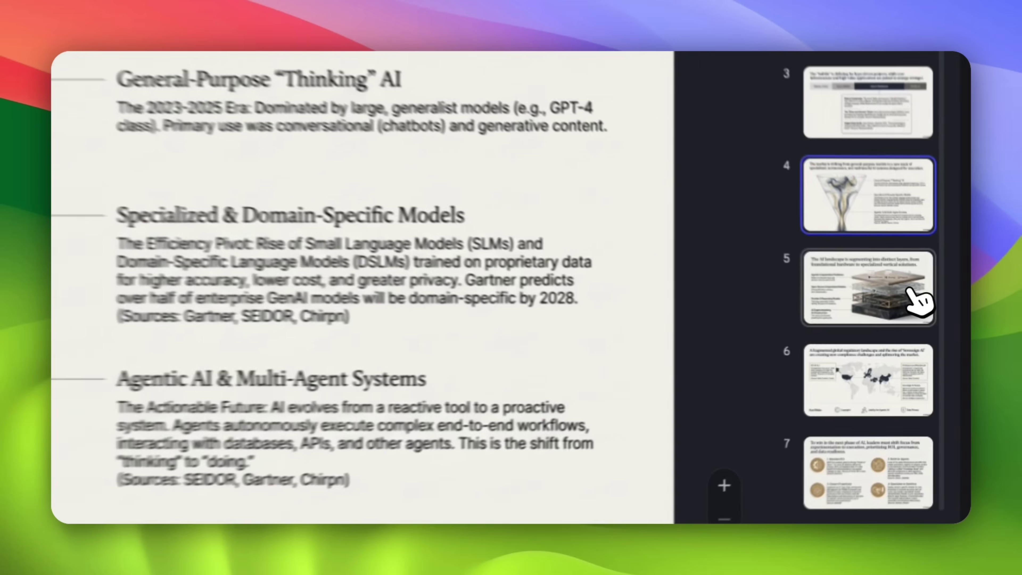
{"action": "left_click", "coordinate": [912, 328]}
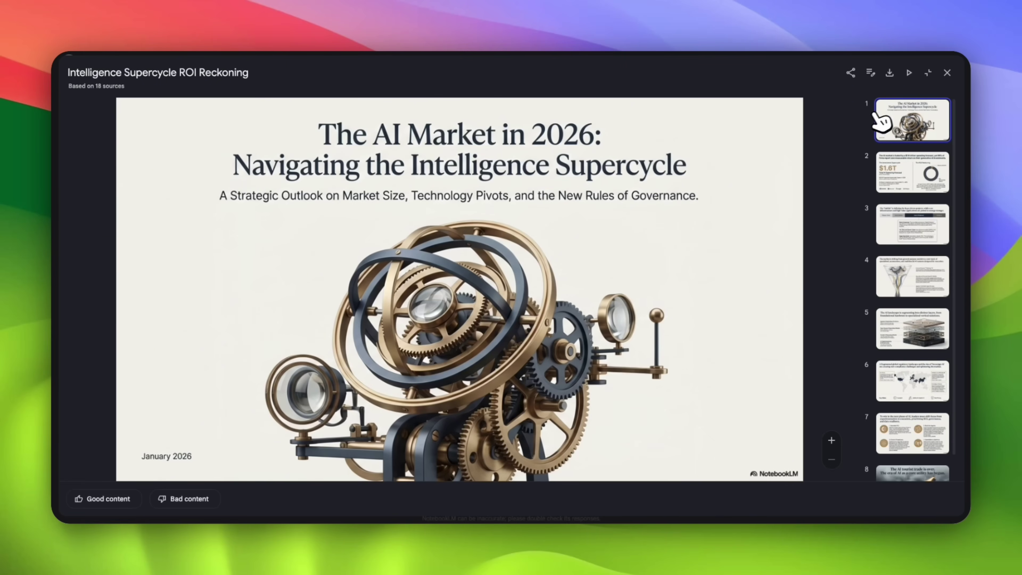
Exit full-screen view so the deck sits in the Studio panel beside sources and chat
{"action": "left_click", "coordinate": [928, 73]}
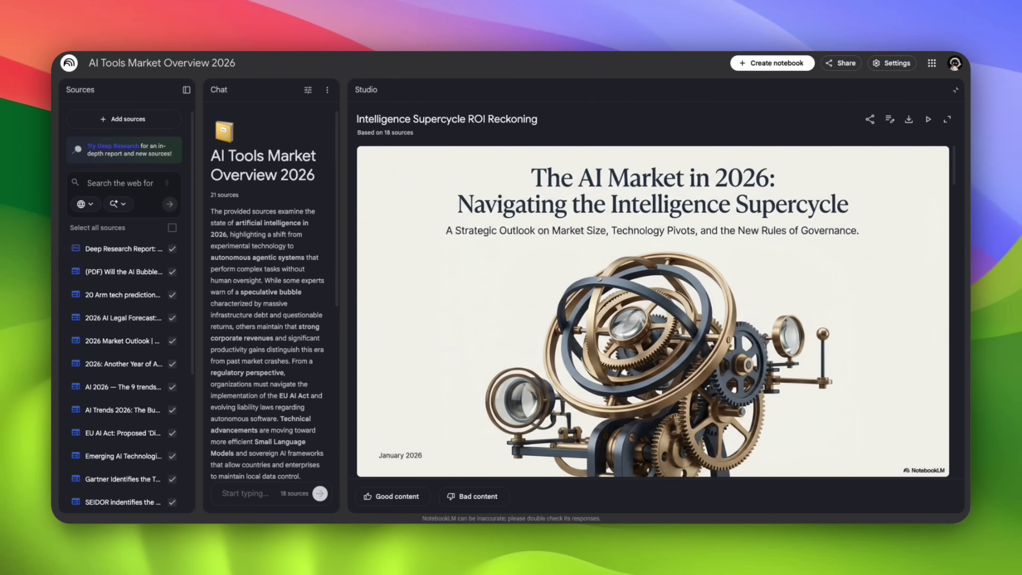